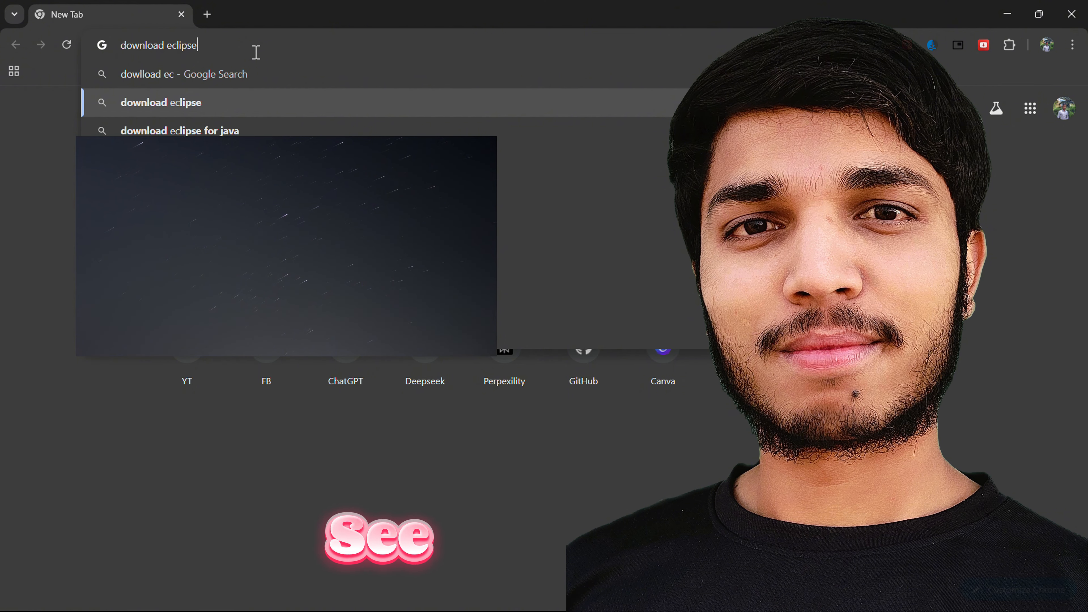
Search the web for "download eclipse" and open the Eclipse Foundation's downloads page from the results
{"action": "key", "text": "Return"}
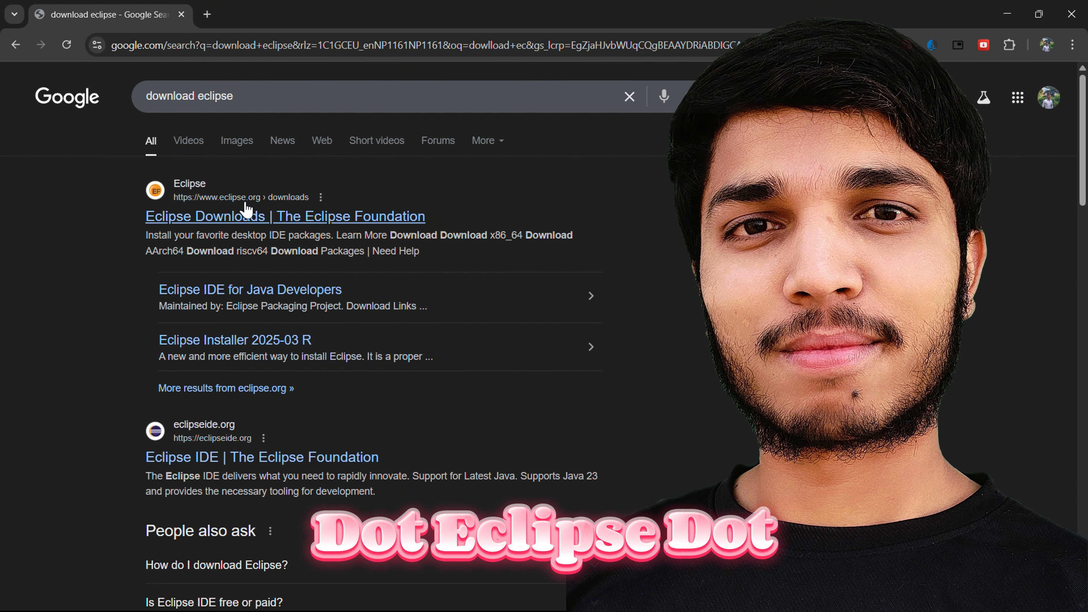
{"action": "left_click", "coordinate": [236, 217]}
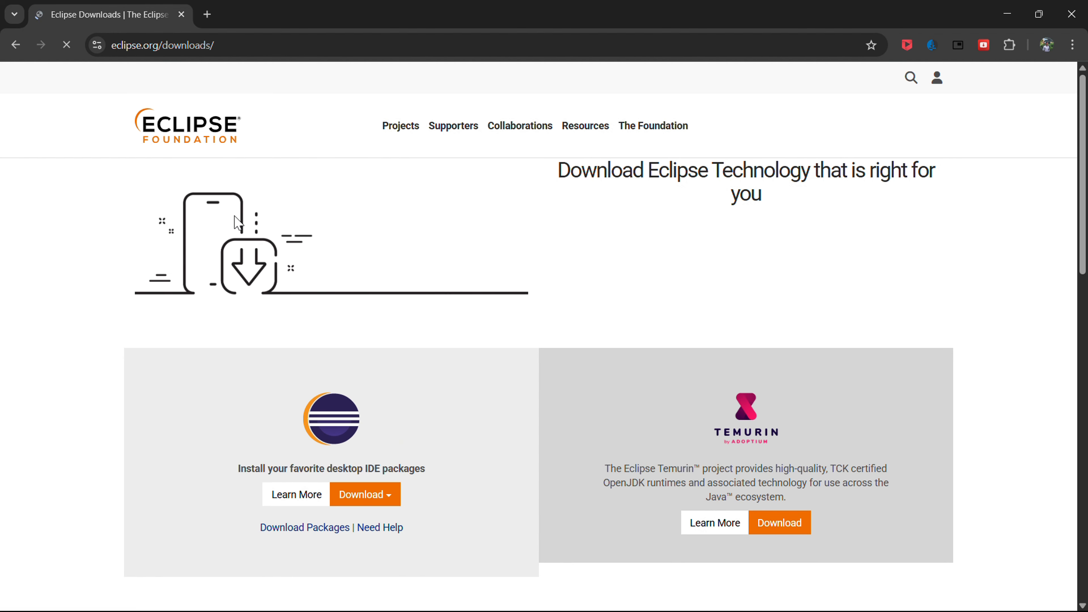
Download the x86_64 Eclipse installer, eclipse-inst-jre-win64.exe, from the offered mirror
{"action": "scroll", "coordinate": [574, 313], "scroll_direction": "down", "scroll_amount": 10}
{"action": "scroll", "coordinate": [573, 314], "scroll_direction": "up", "scroll_amount": 6}
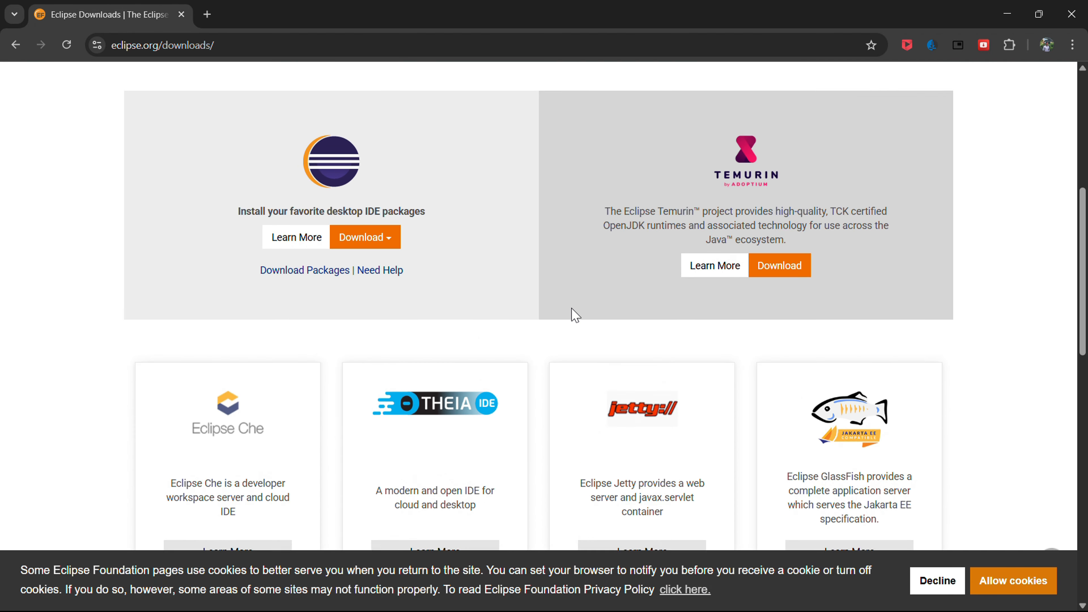
{"action": "scroll", "coordinate": [575, 316], "scroll_direction": "up", "scroll_amount": 2}
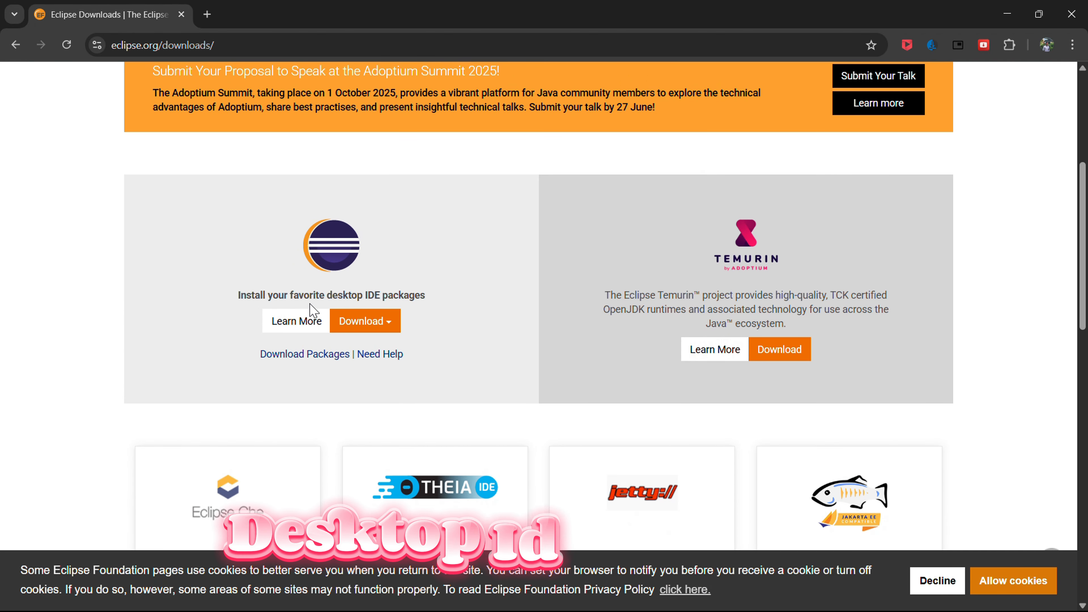
{"action": "left_click", "coordinate": [385, 327]}
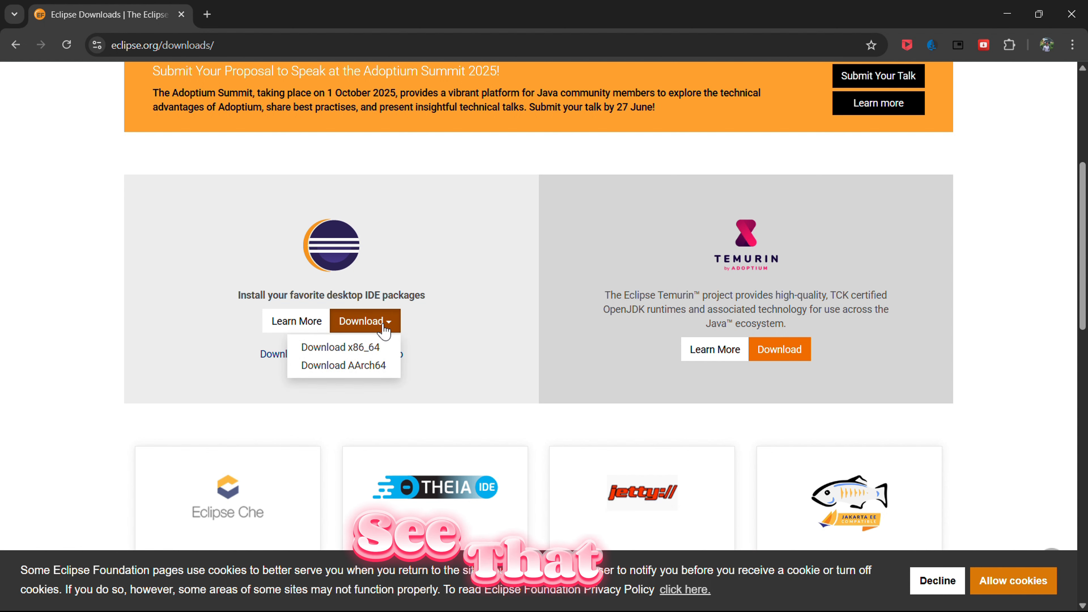
{"action": "left_click", "coordinate": [355, 348]}
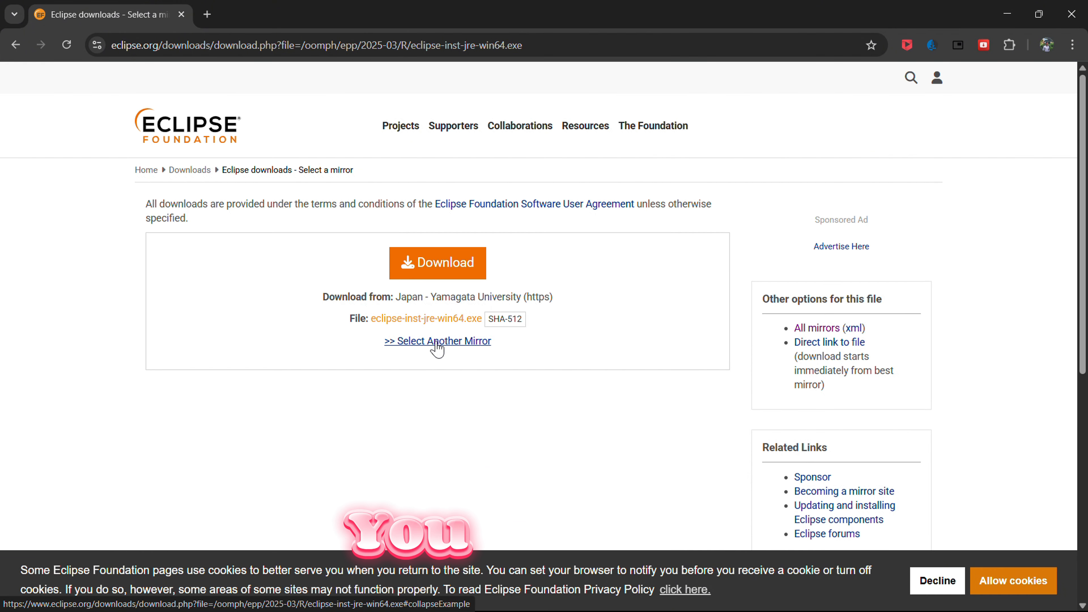
{"action": "left_click", "coordinate": [442, 263]}
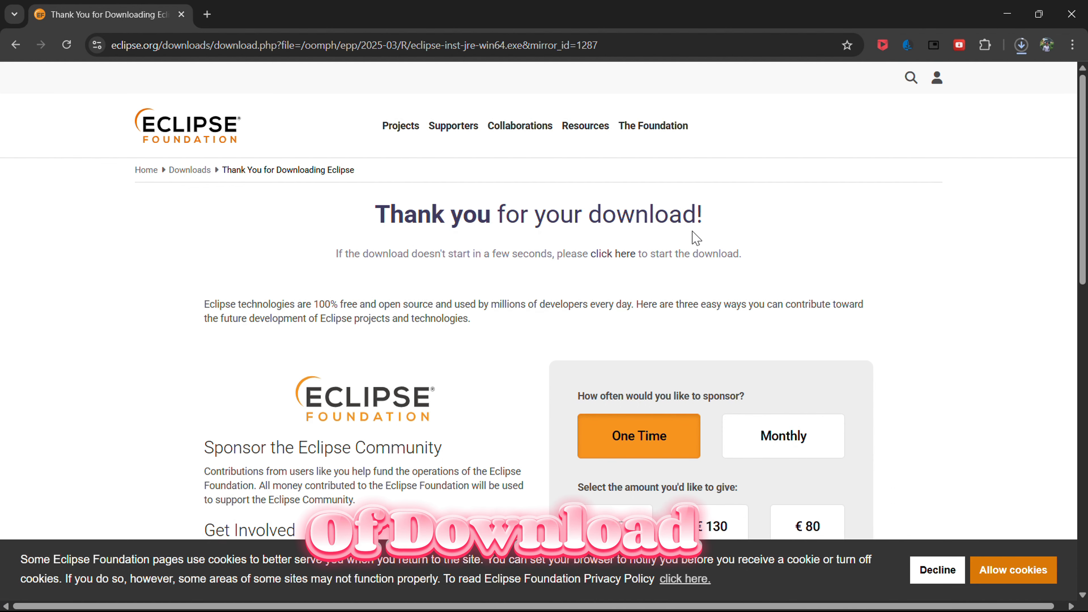
Run the downloaded eclipse-inst-jre-win64.exe and choose Eclipse IDE for Java Developers as the package
{"action": "left_click", "coordinate": [1022, 45]}
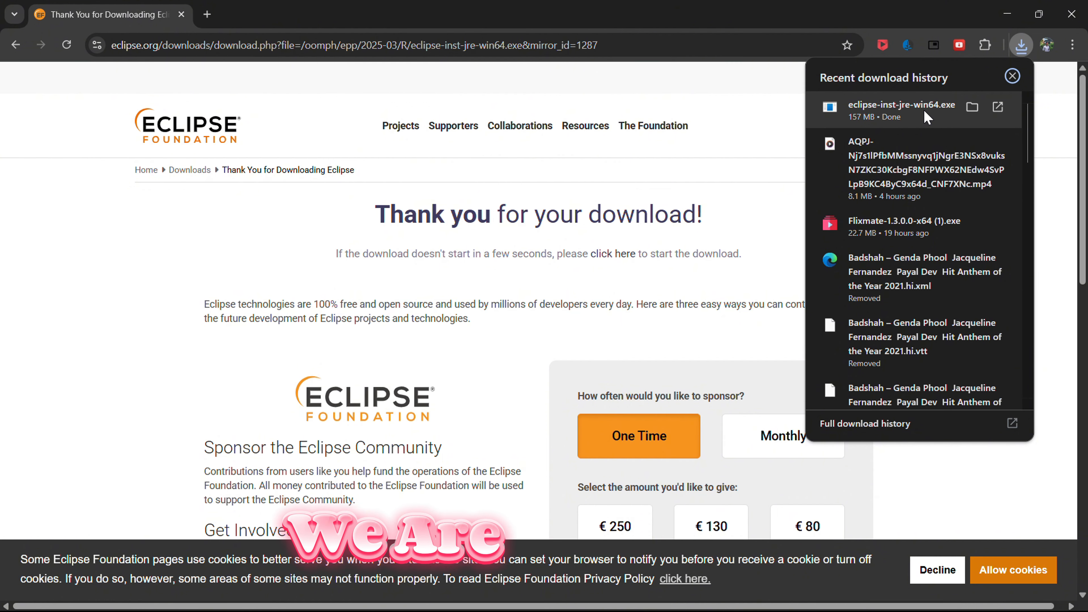
{"action": "left_click", "coordinate": [924, 110]}
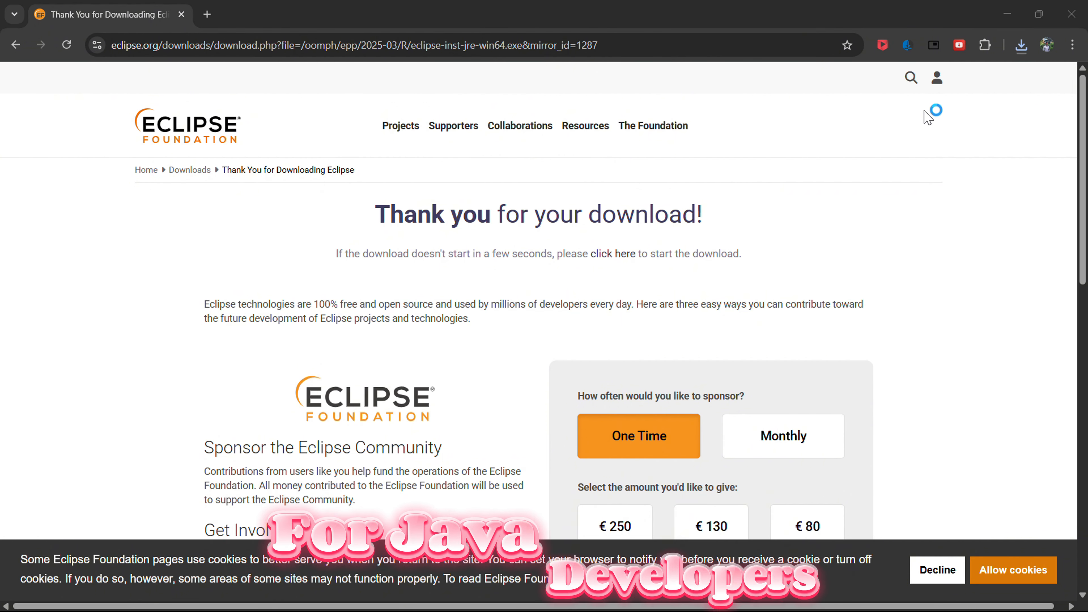
{"action": "left_click", "coordinate": [509, 217]}
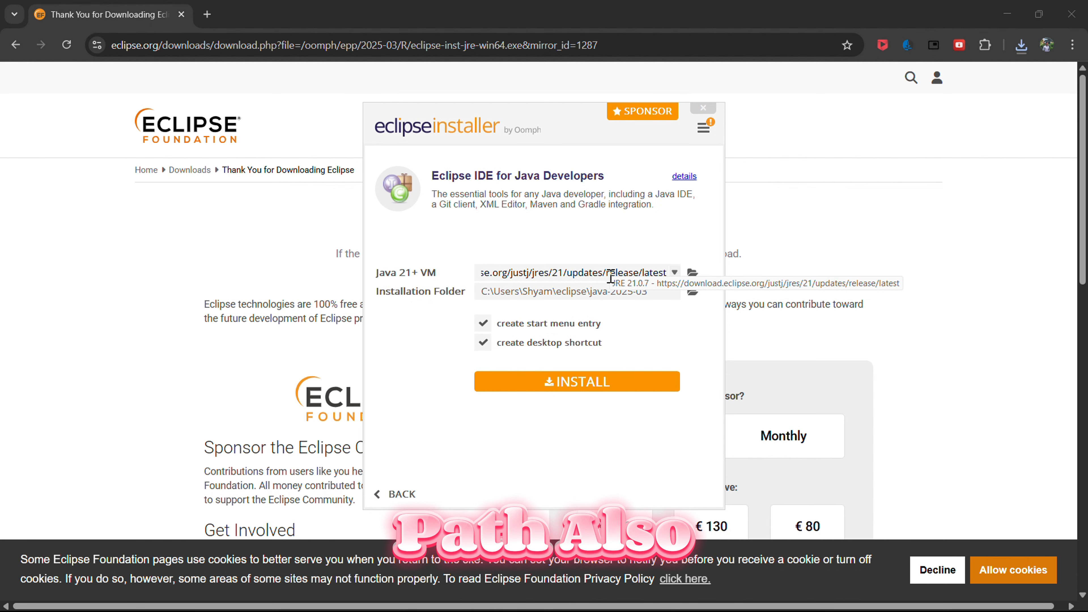
Install the package with the default Java VM, folder and shortcut options, accepting the Eclipse Foundation Software User Agreement
{"action": "left_click_drag", "start_coordinate": [624, 273], "coordinate": [503, 335]}
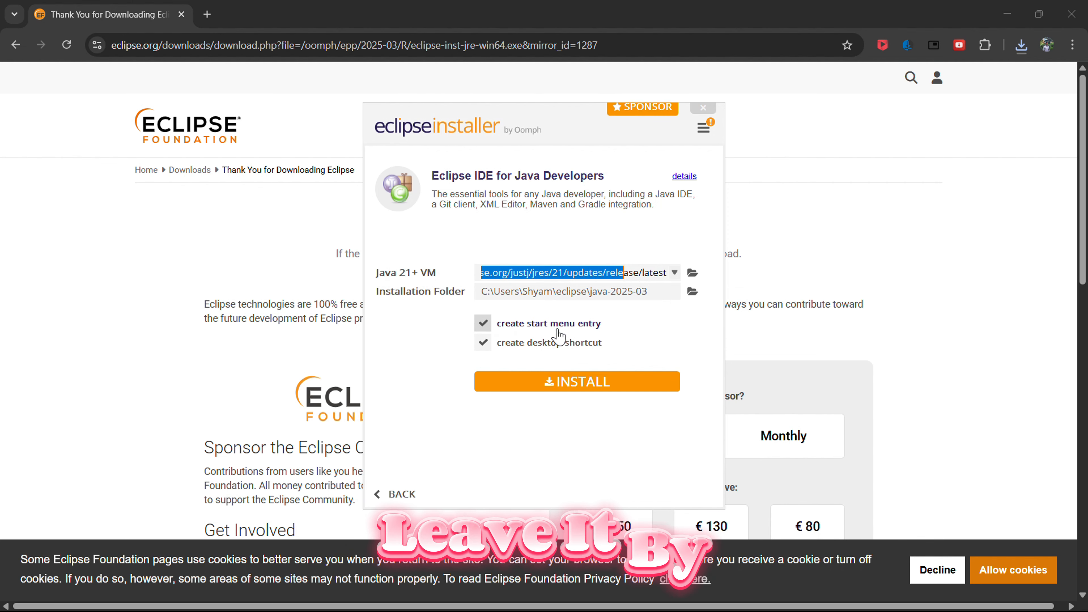
{"action": "left_click", "coordinate": [562, 391]}
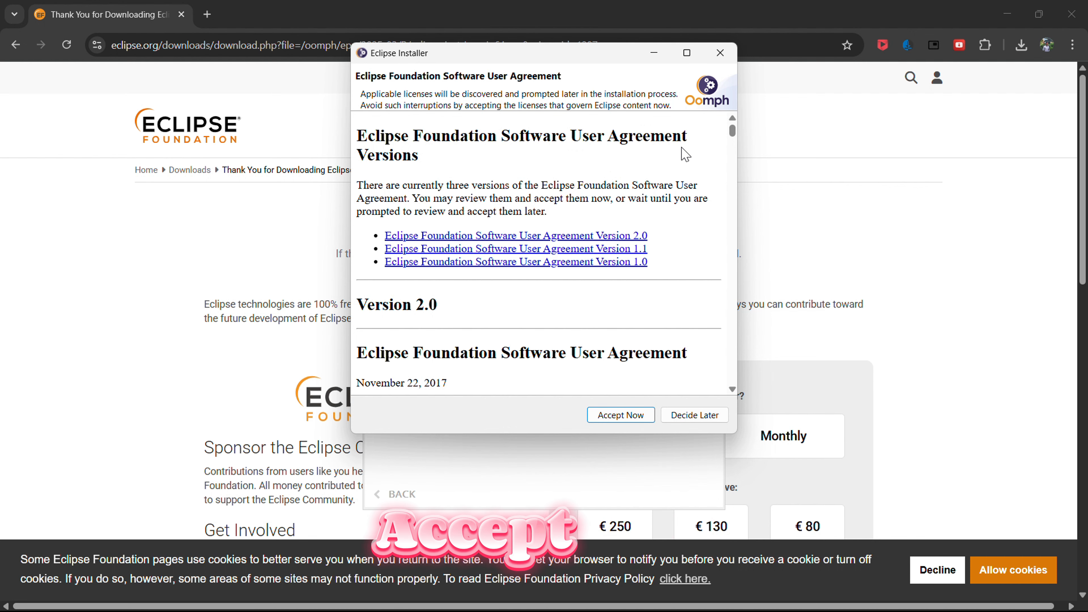
{"action": "scroll", "coordinate": [686, 154], "scroll_direction": "down", "scroll_amount": 15}
{"action": "left_click", "coordinate": [621, 416]}
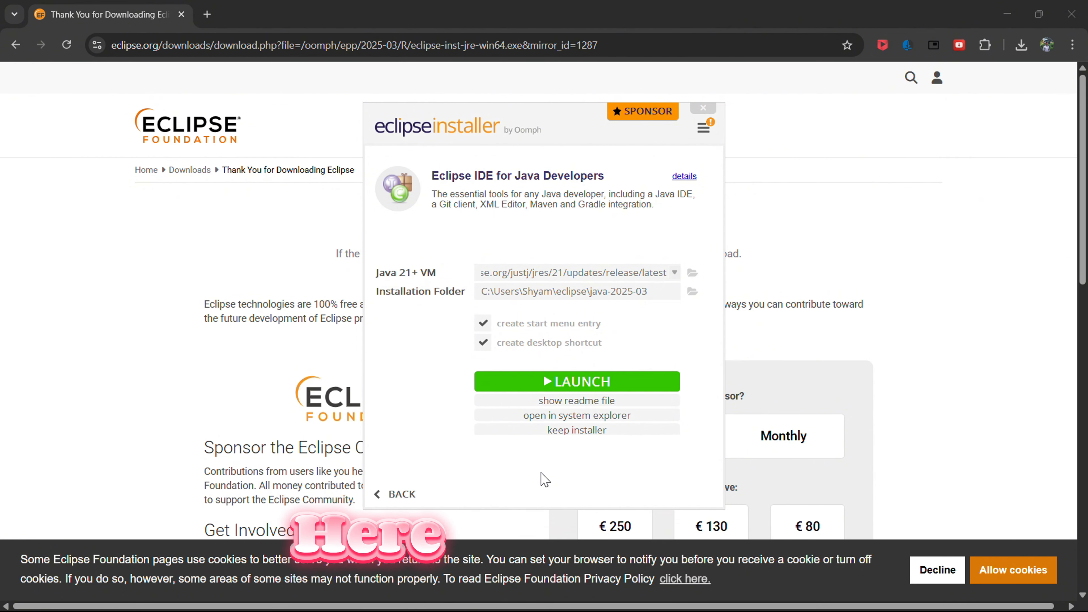
Launch the installed Eclipse IDE with the default eclipse-workspace directory
{"action": "left_click", "coordinate": [571, 383]}
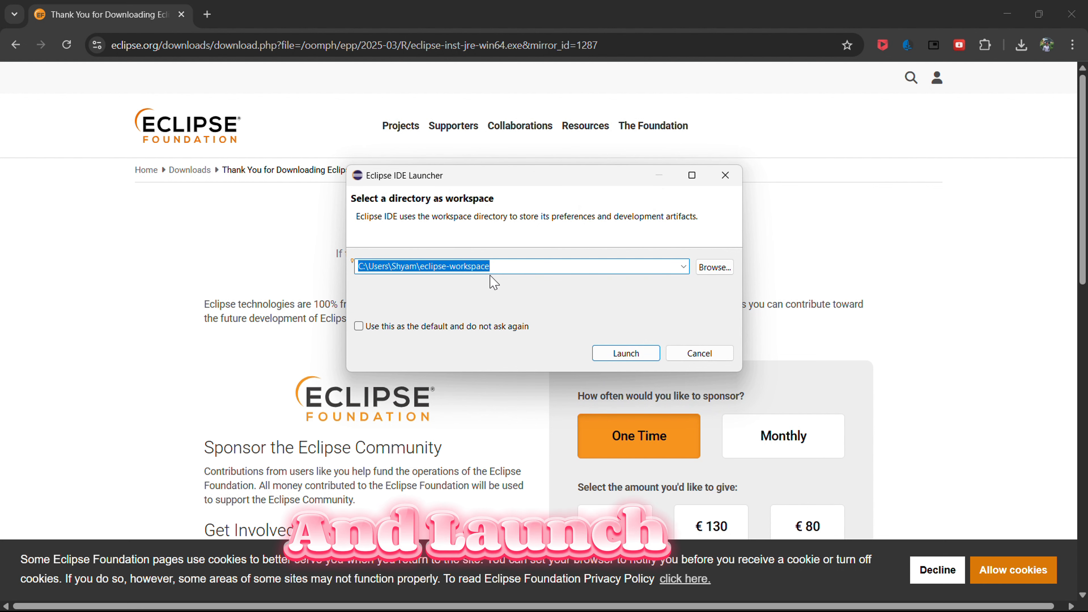
{"action": "left_click", "coordinate": [627, 353]}
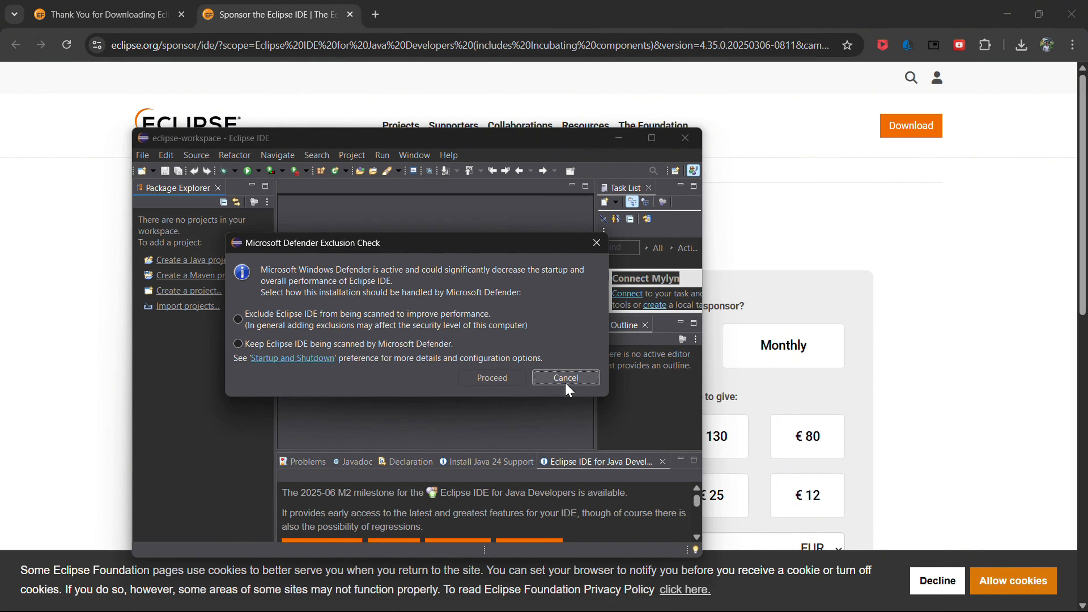
Cancel the Microsoft Defender exclusion check and maximize the Eclipse IDE window
{"action": "left_click", "coordinate": [566, 381]}
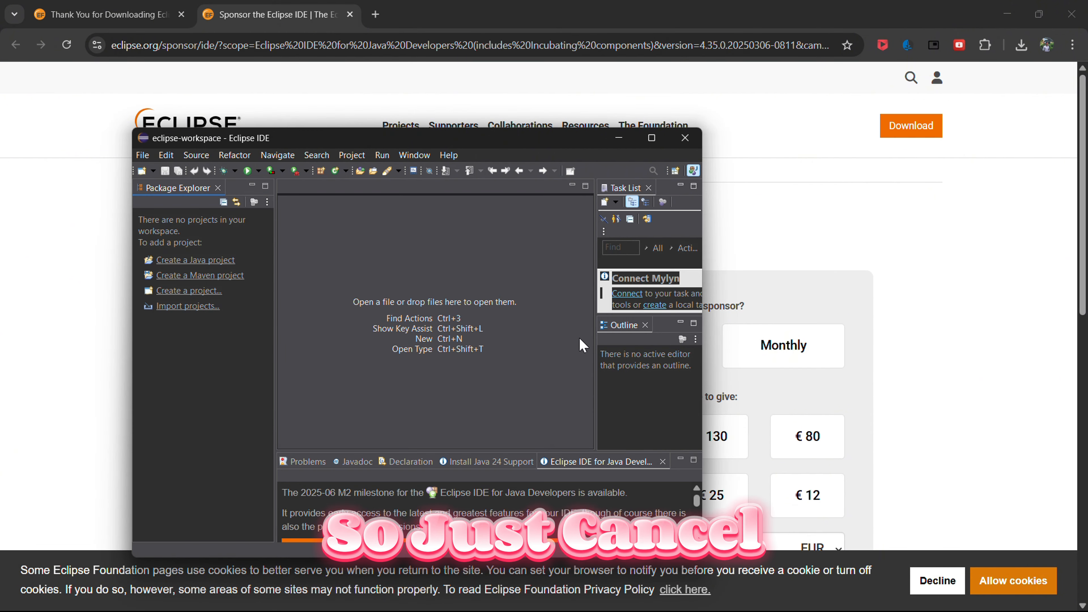
{"action": "left_click", "coordinate": [649, 144]}
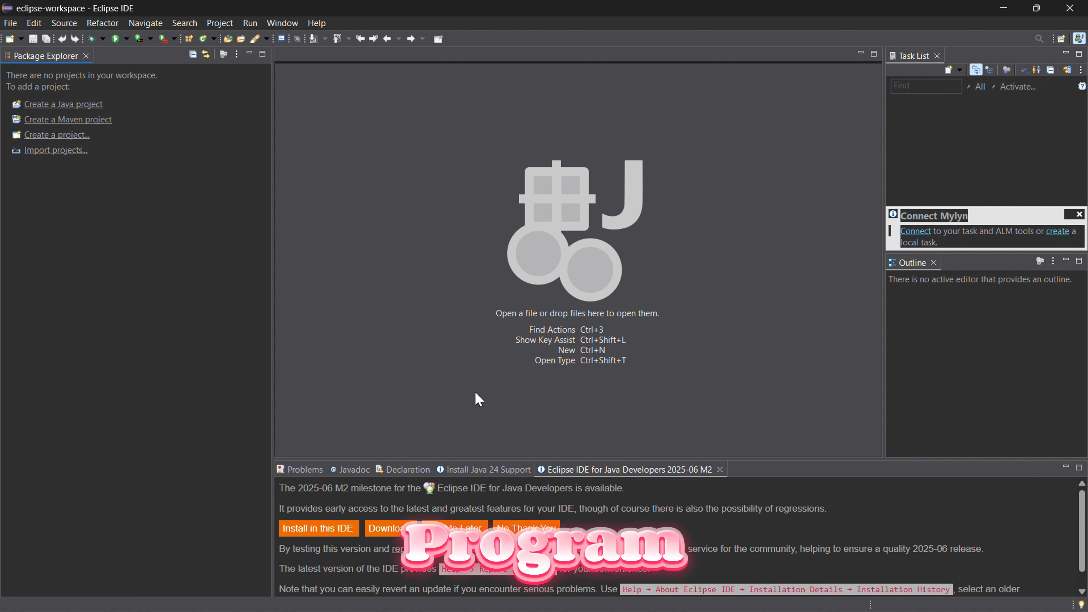
Create a Java project named with the author's first name, keeping the default JavaSE-21 and layout settings
{"action": "left_click", "coordinate": [10, 23]}
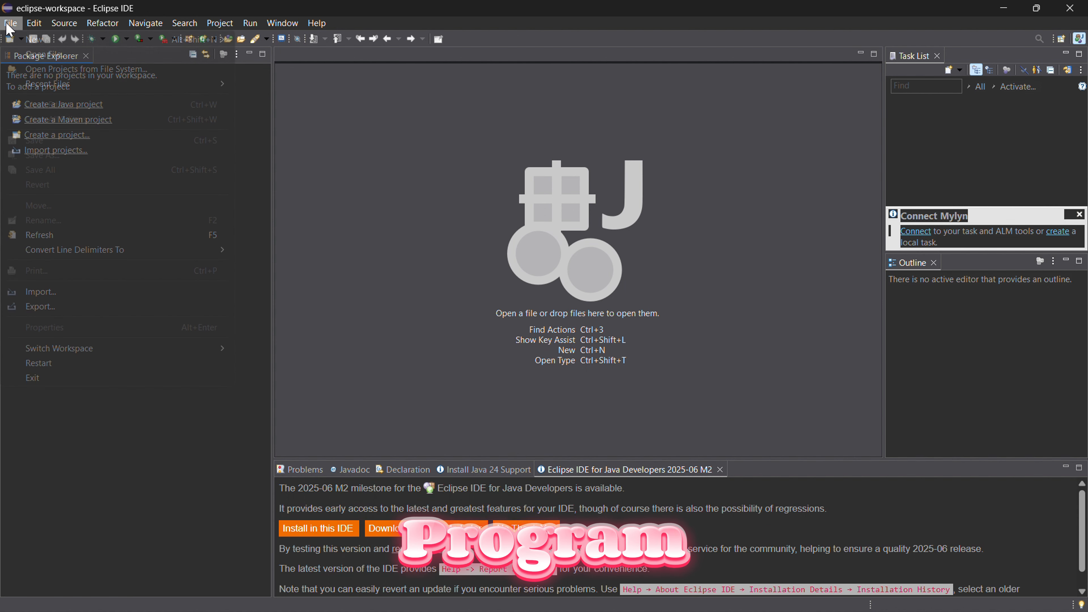
{"action": "mouse_move", "coordinate": [36, 40]}
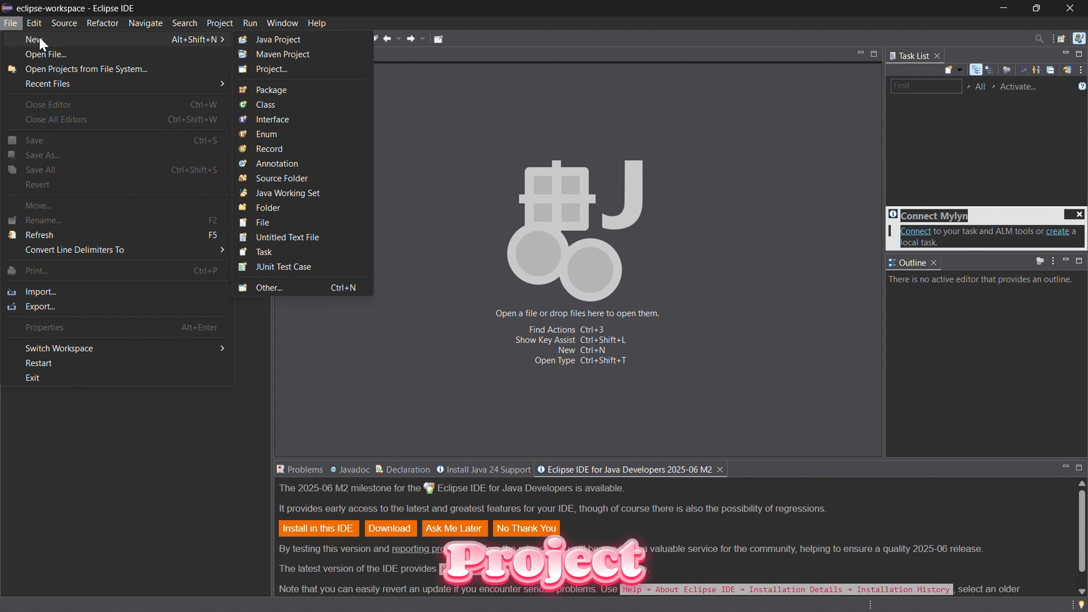
{"action": "left_click", "coordinate": [278, 45]}
{"action": "type", "text": "Shyam"}
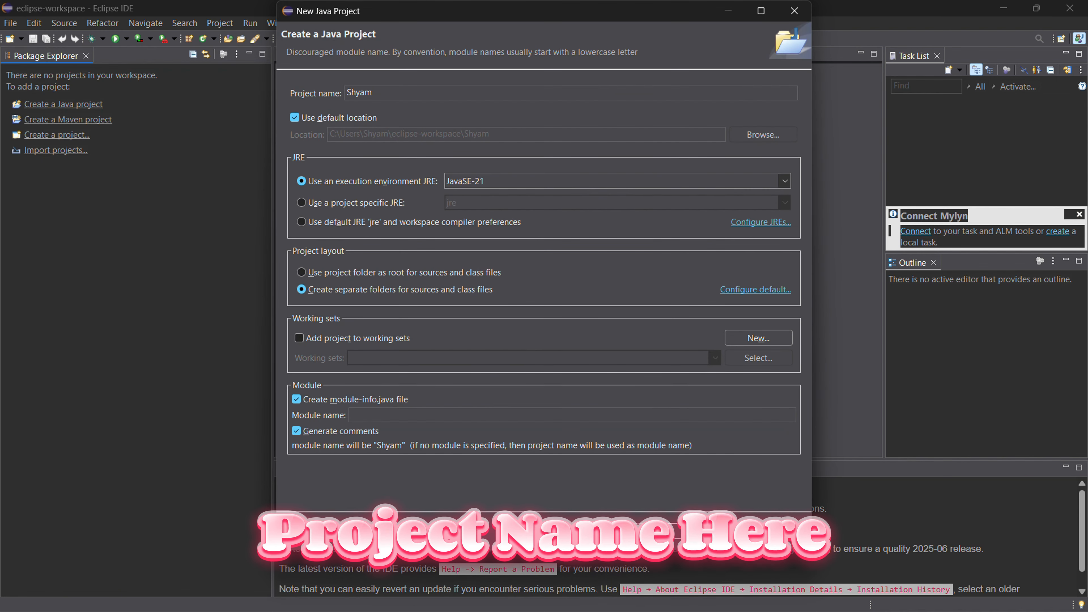
{"action": "left_click", "coordinate": [696, 534]}
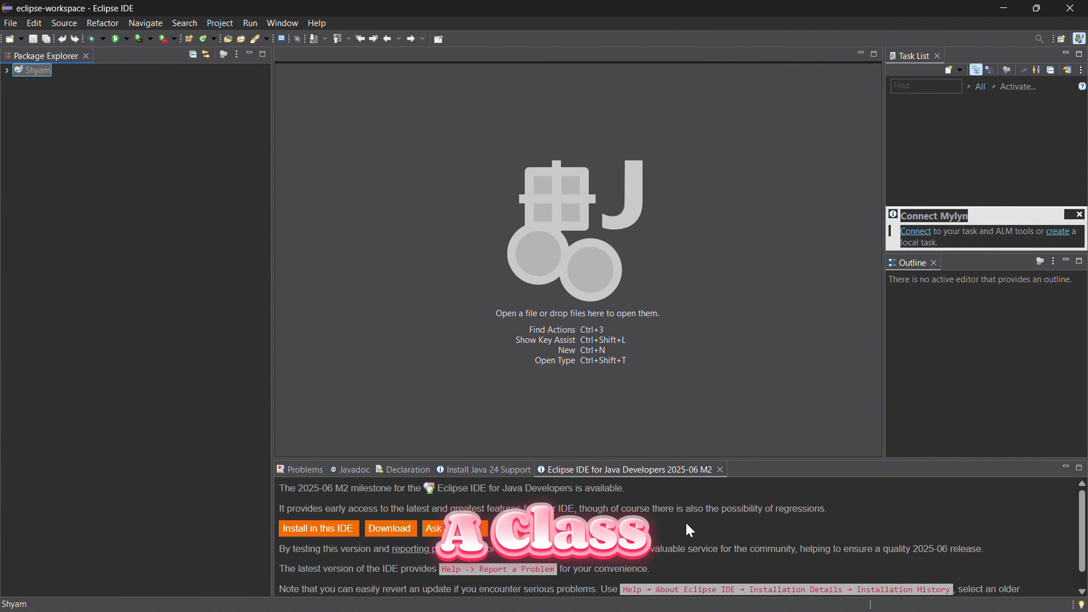
Add a public class First to the project, in a package named with the author's surname, generating only the main method stub
{"action": "left_click", "coordinate": [7, 70]}
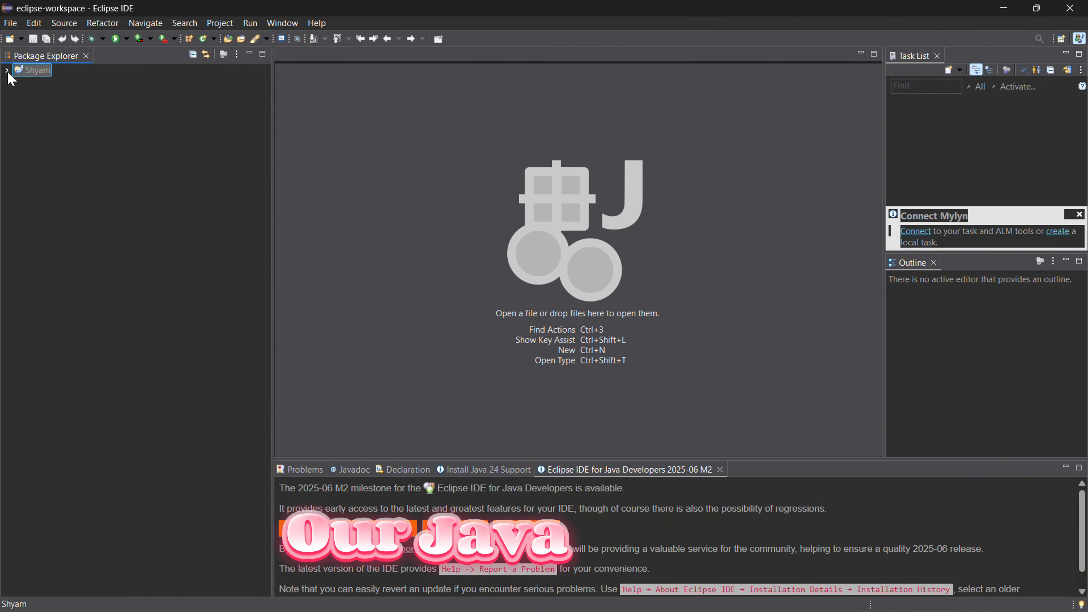
{"action": "right_click", "coordinate": [34, 71]}
{"action": "mouse_move", "coordinate": [70, 81]}
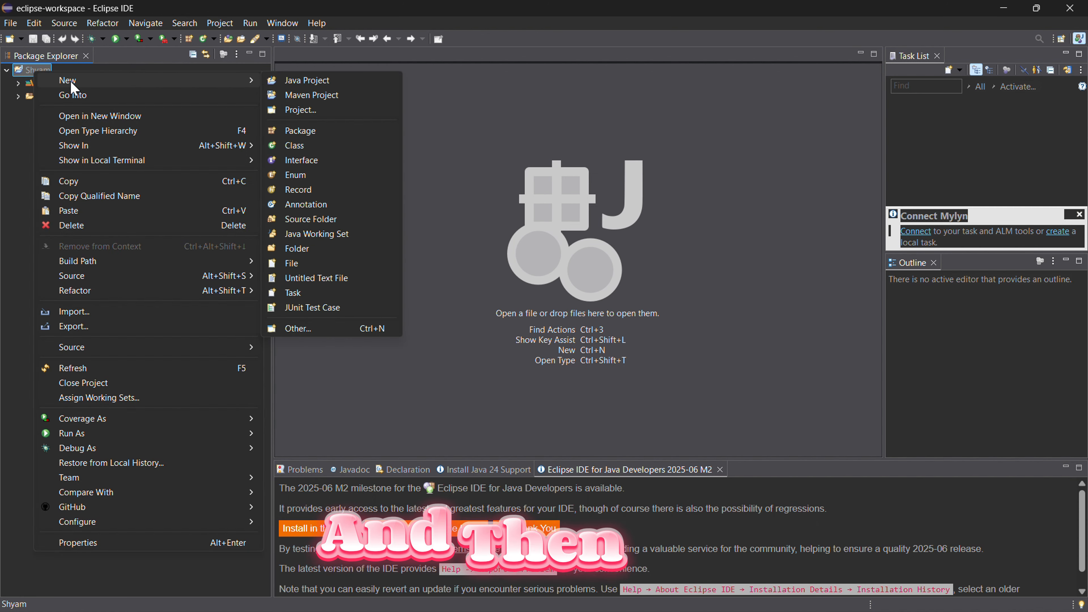
{"action": "left_click", "coordinate": [315, 145]}
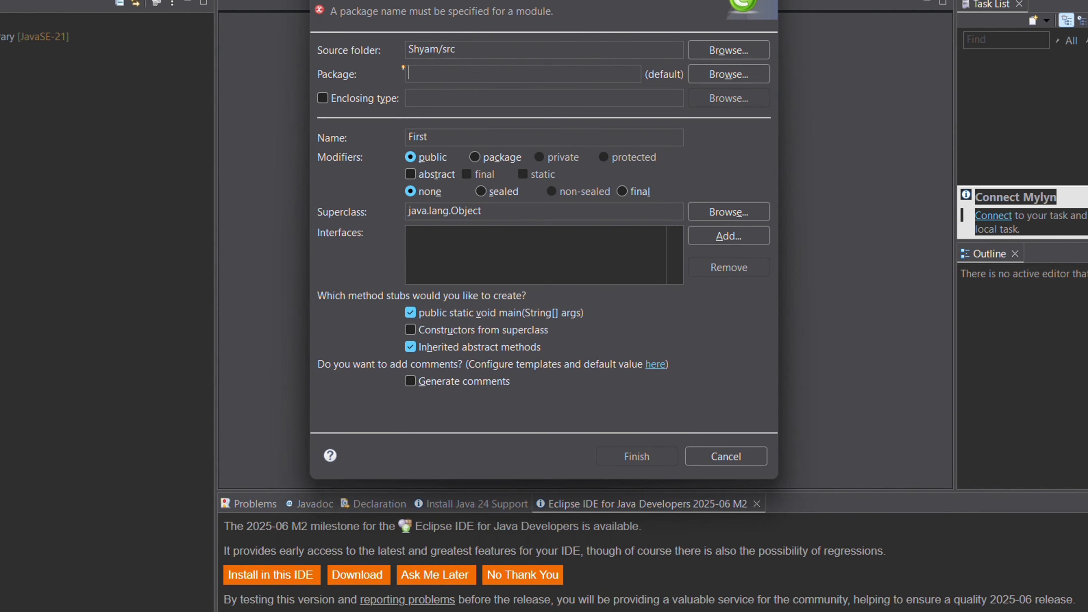
{"action": "type", "text": "Sah"}
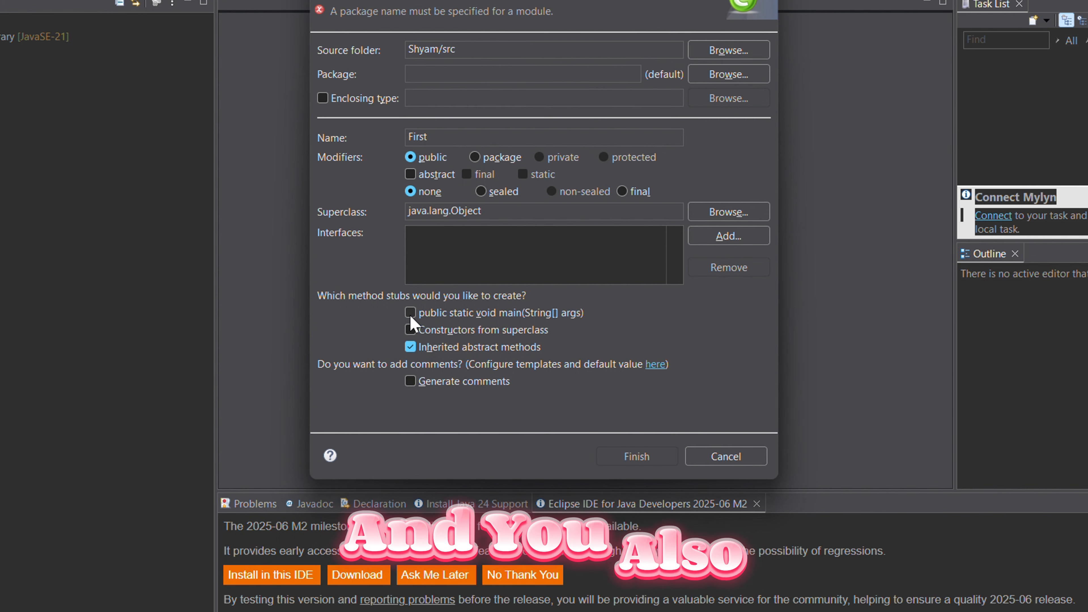
{"action": "left_click", "coordinate": [410, 315]}
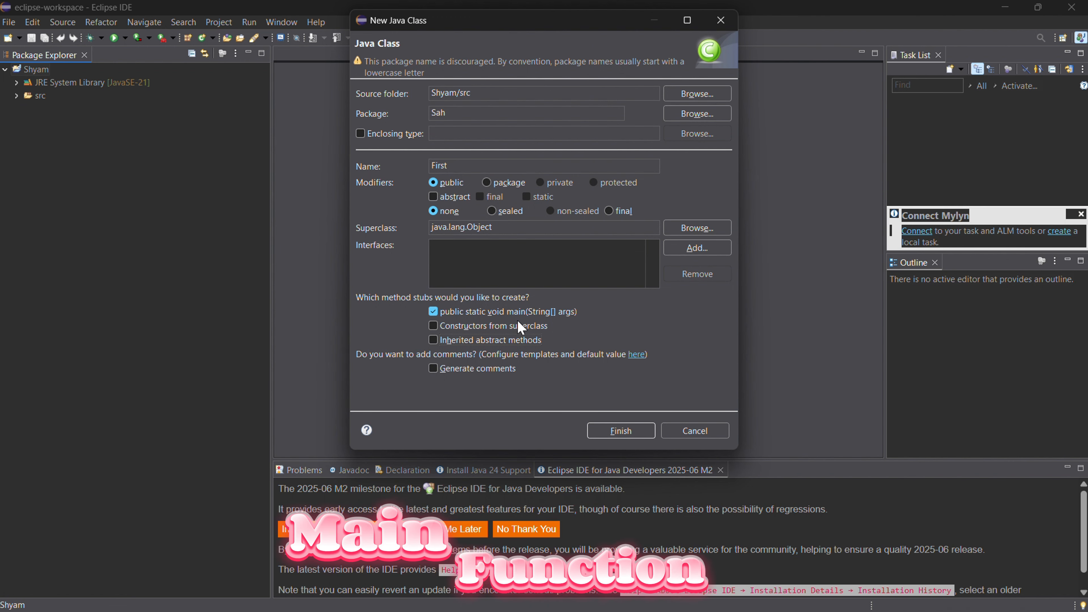
{"action": "left_click", "coordinate": [621, 431]}
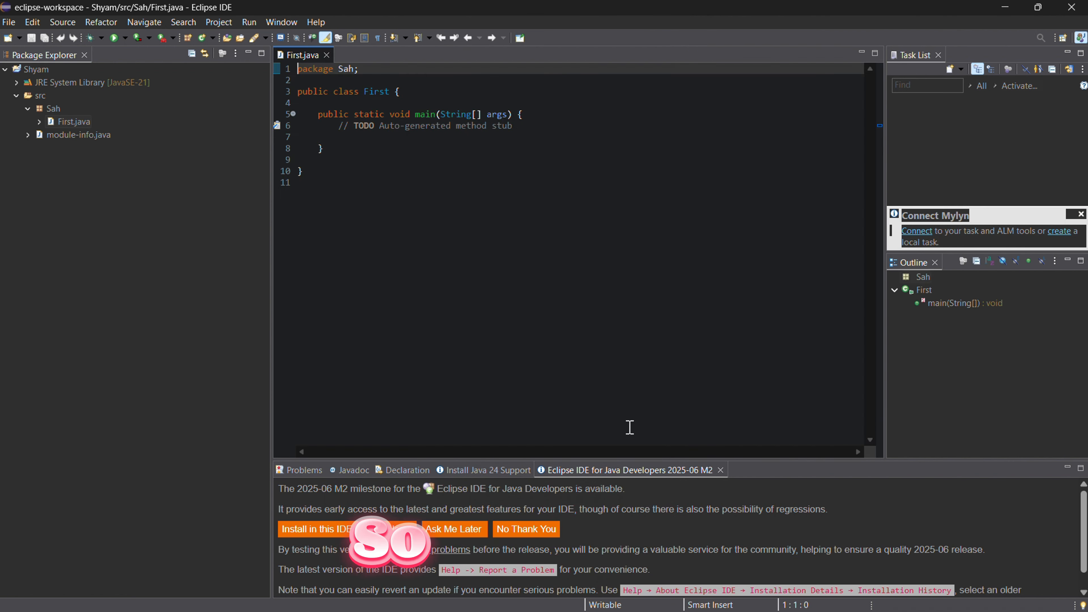
Add a System.out.println statement that prints the author's full name below the TODO comment in main, and save First.java
{"action": "left_click", "coordinate": [514, 125]}
{"action": "key", "text": "Return"}
{"action": "type", "text": "System.out.print"}
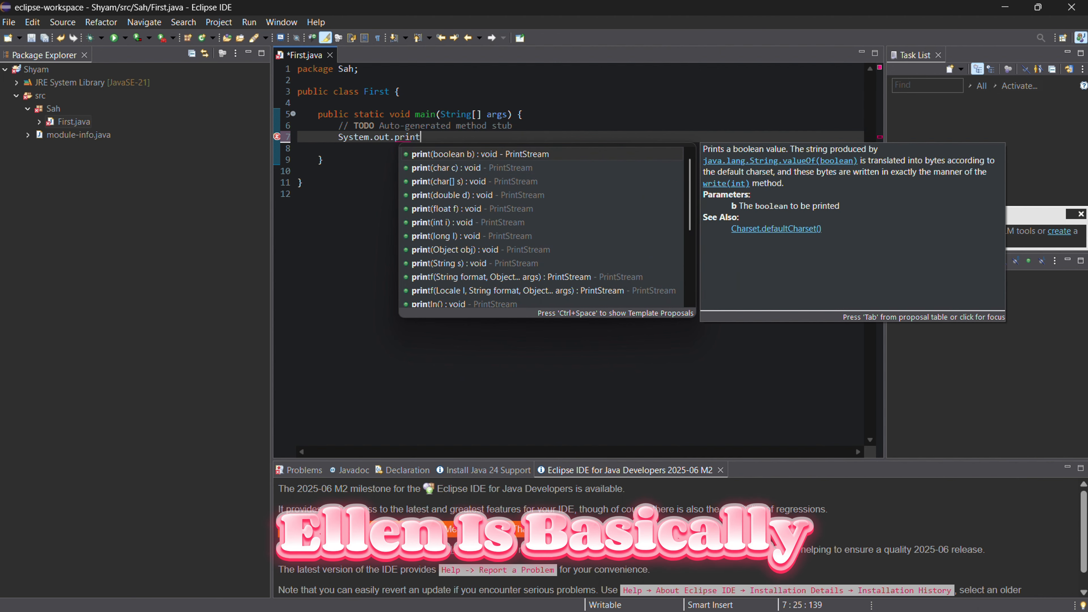
{"action": "type", "text": "ln"}
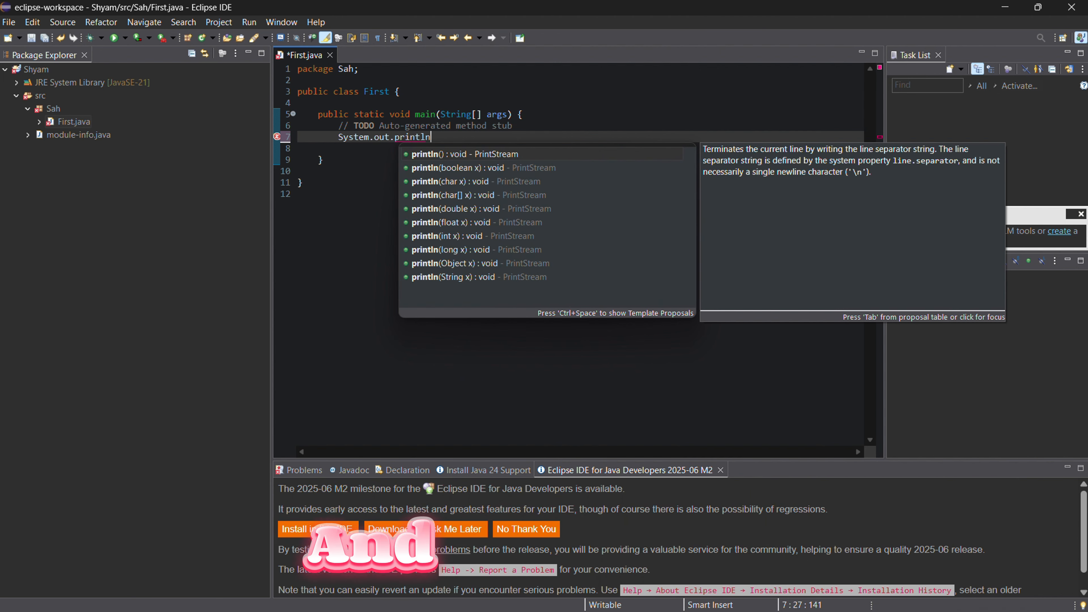
{"action": "type", "text": "(\"Shyam Kis"}
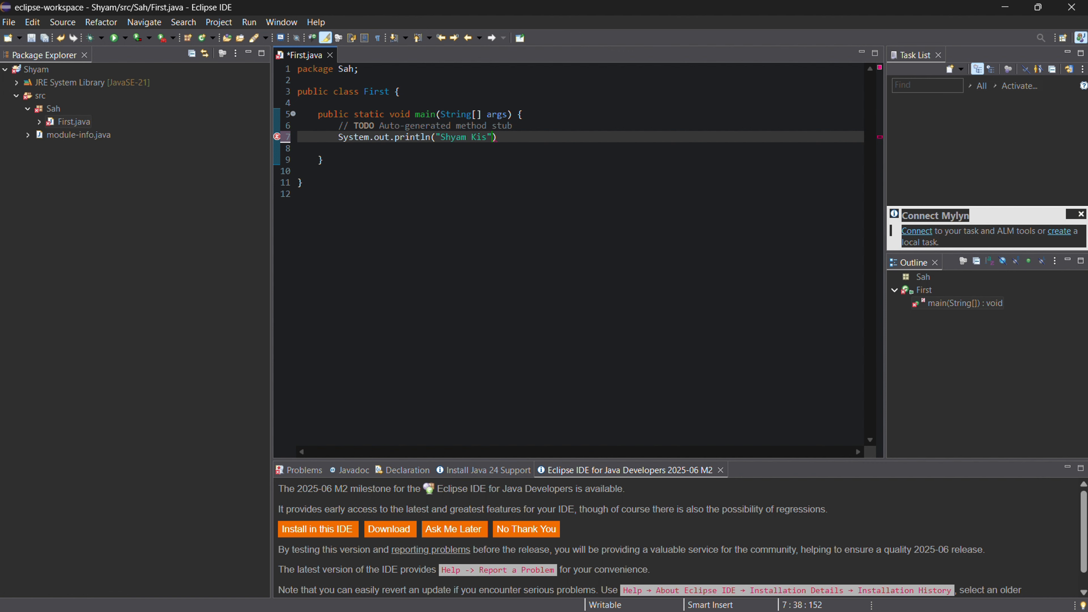
{"action": "type", "text": "hor Sah\");"}
{"action": "left_click", "coordinate": [9, 24]}
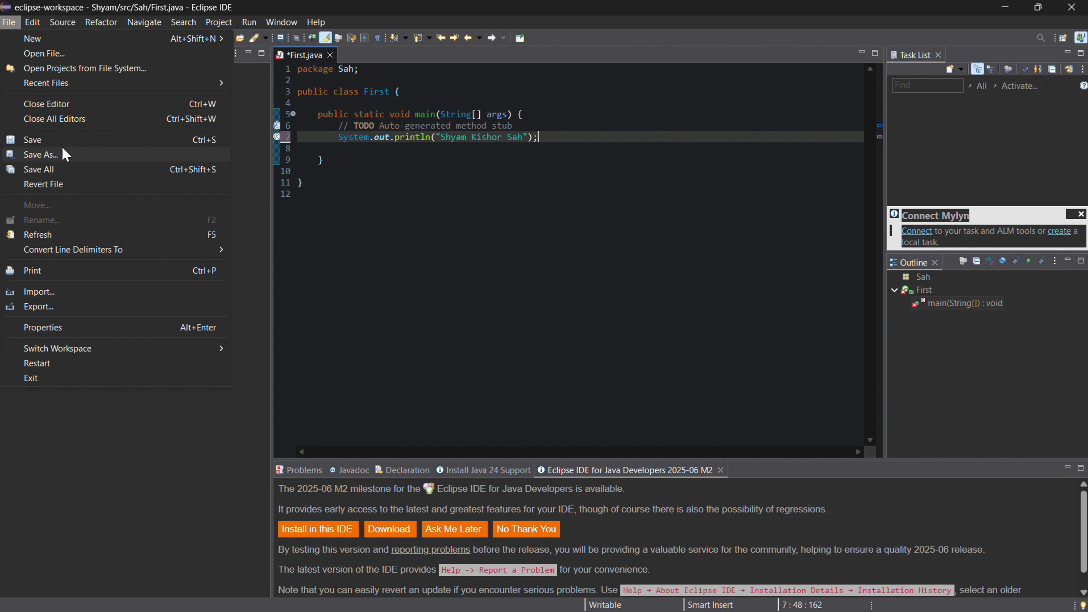
{"action": "left_click", "coordinate": [67, 140]}
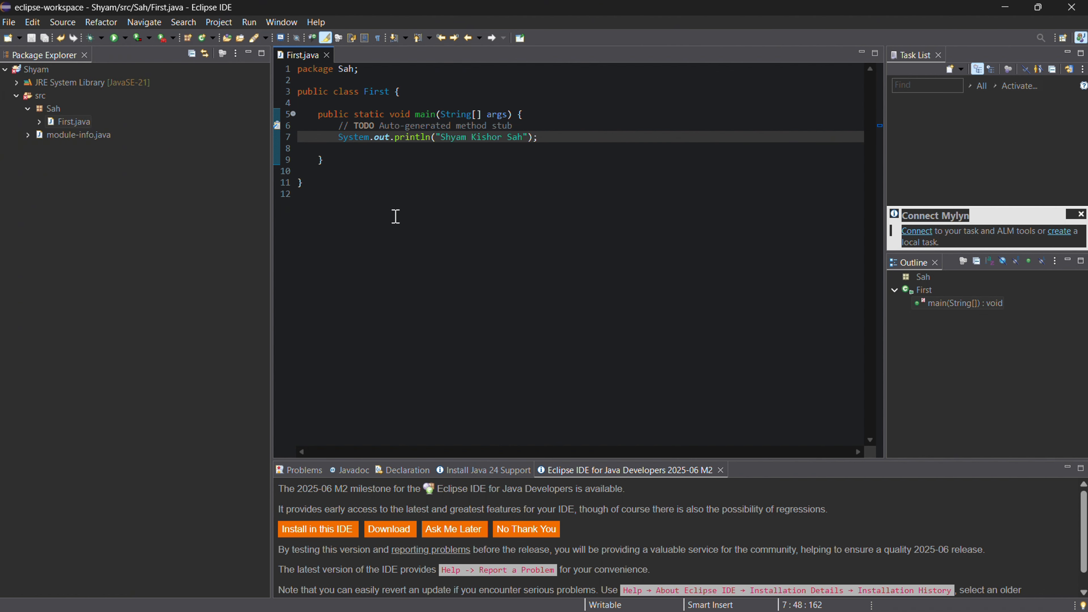